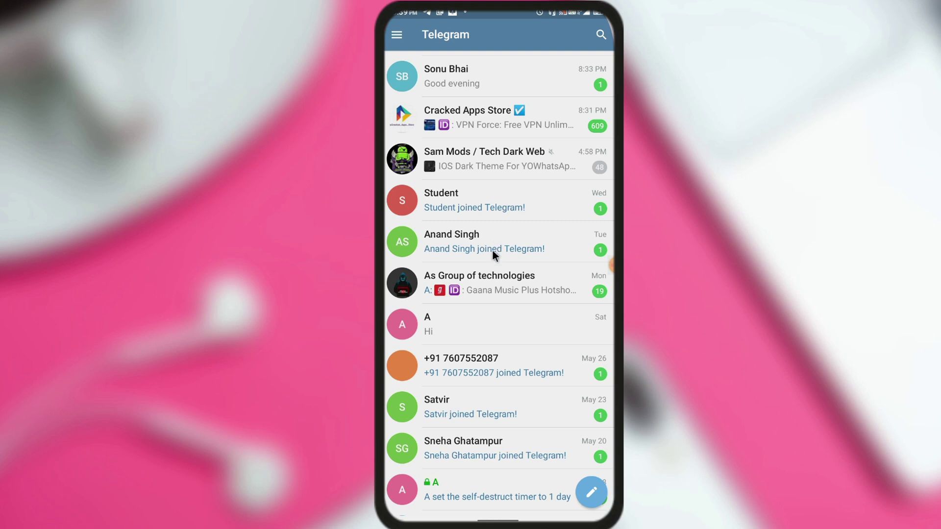
Open the chat with A and type 'hi how are you' in the message box
left_click(482, 322)
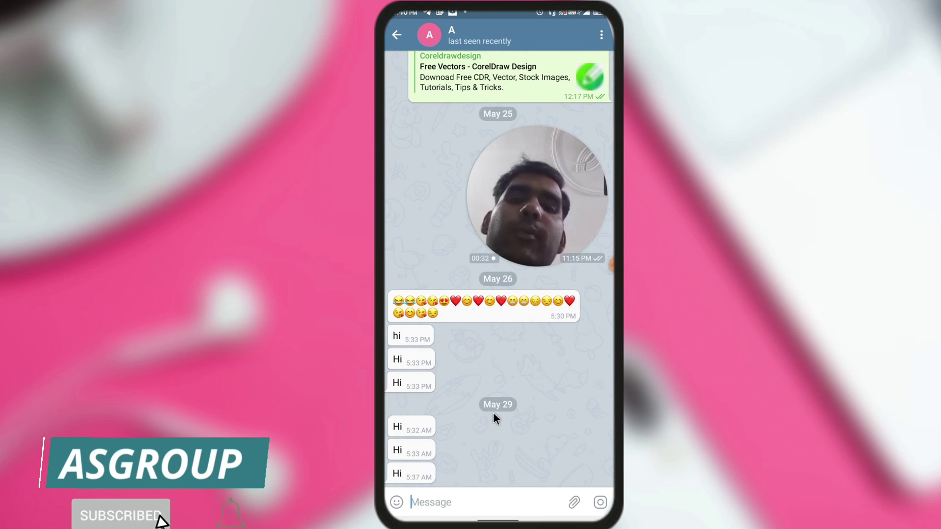
left_click(464, 503)
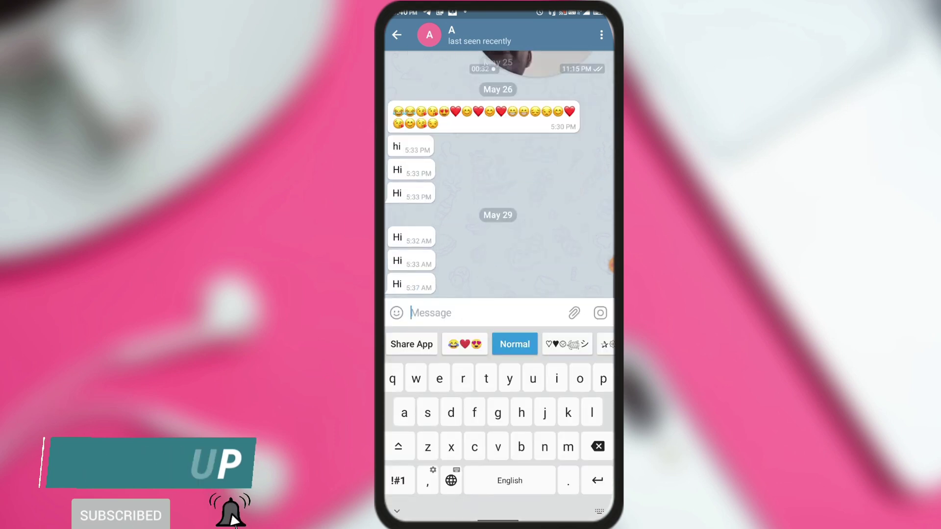
type("hi ")
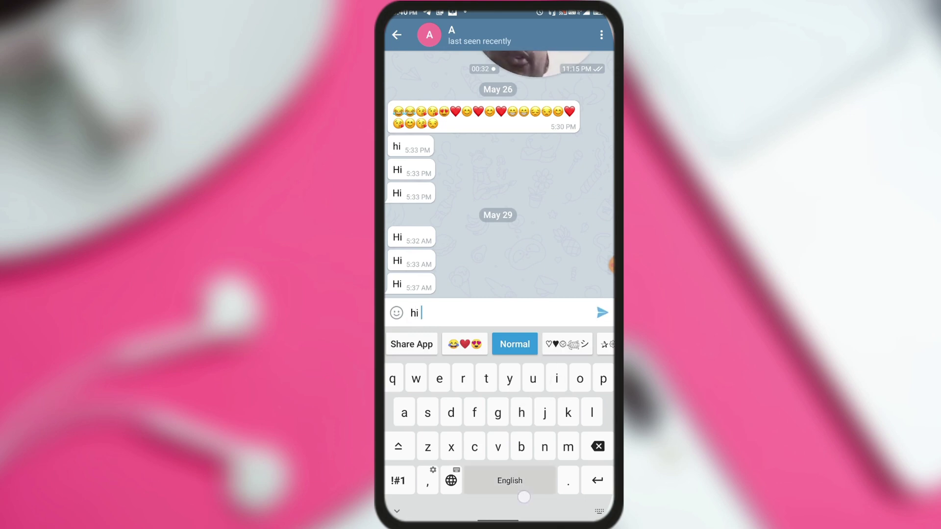
type("ho")
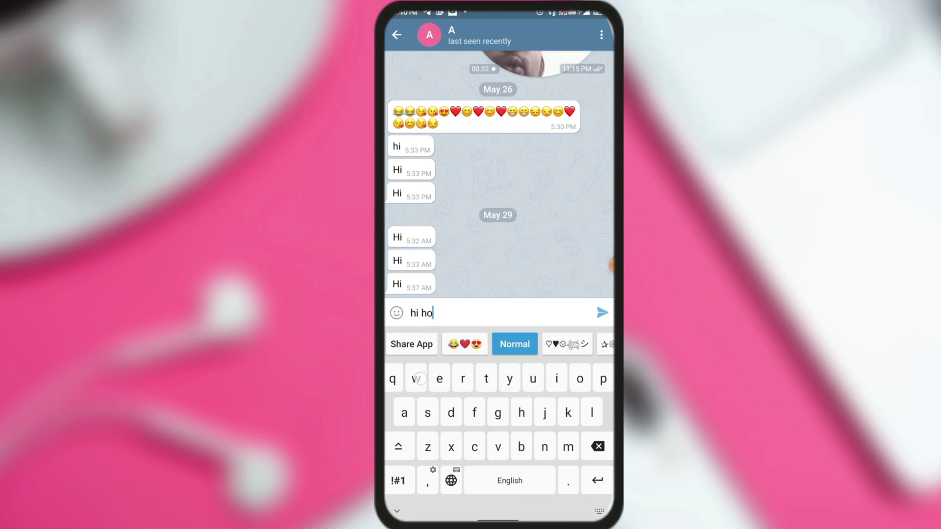
type("w are")
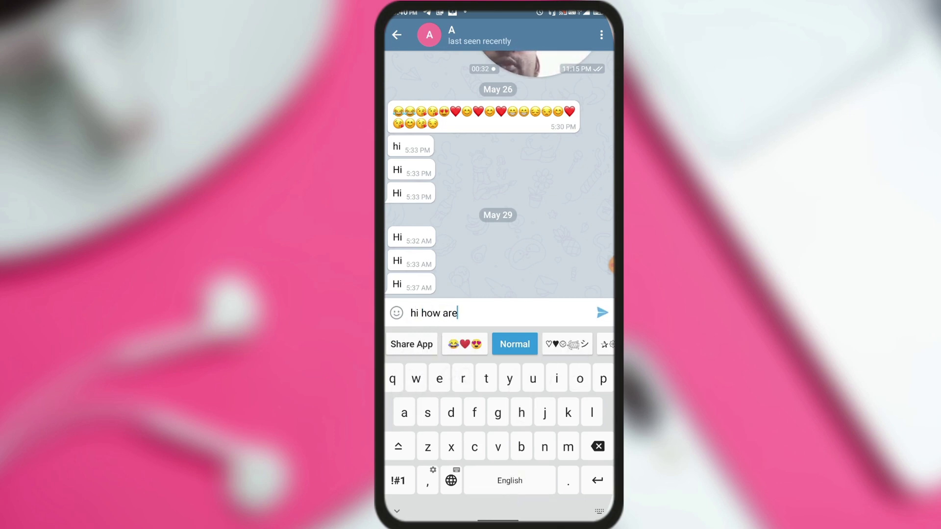
type(" you")
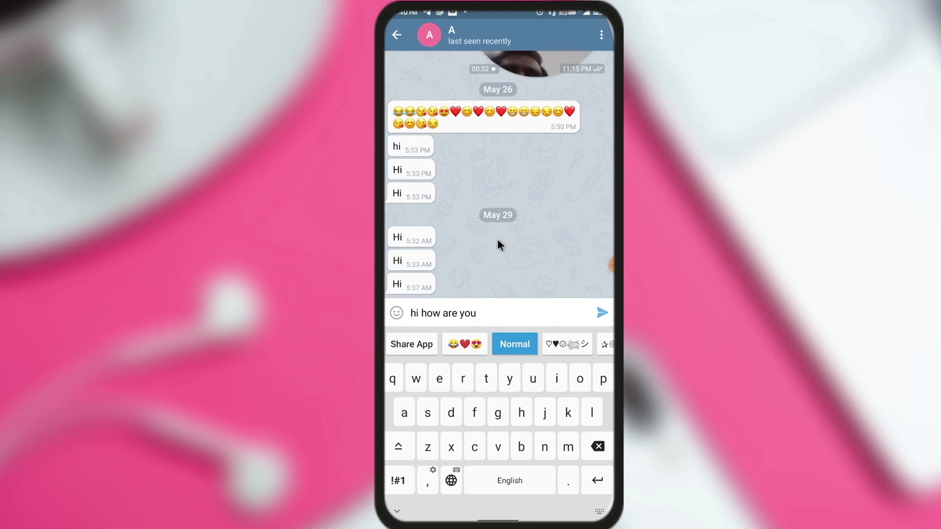
Schedule 'hi how are you' to send today at 20:42
left_click(601, 315)
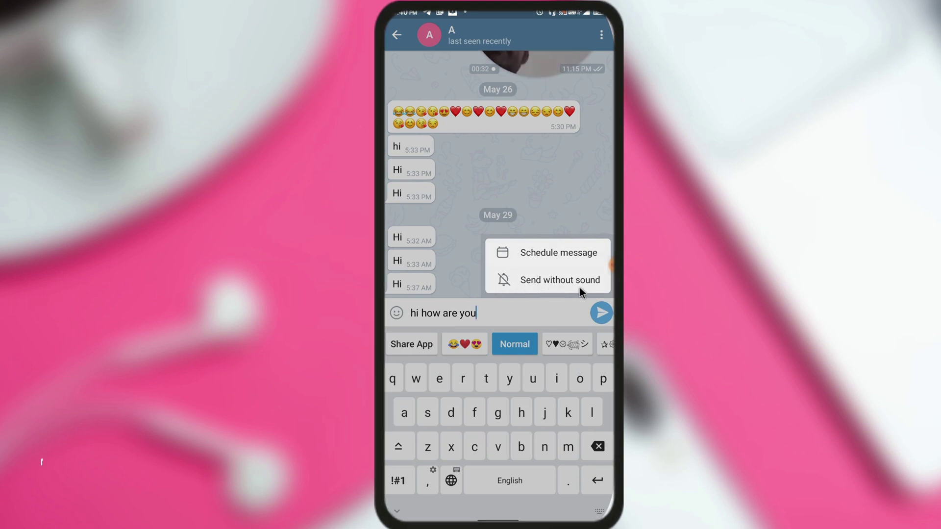
left_click(547, 253)
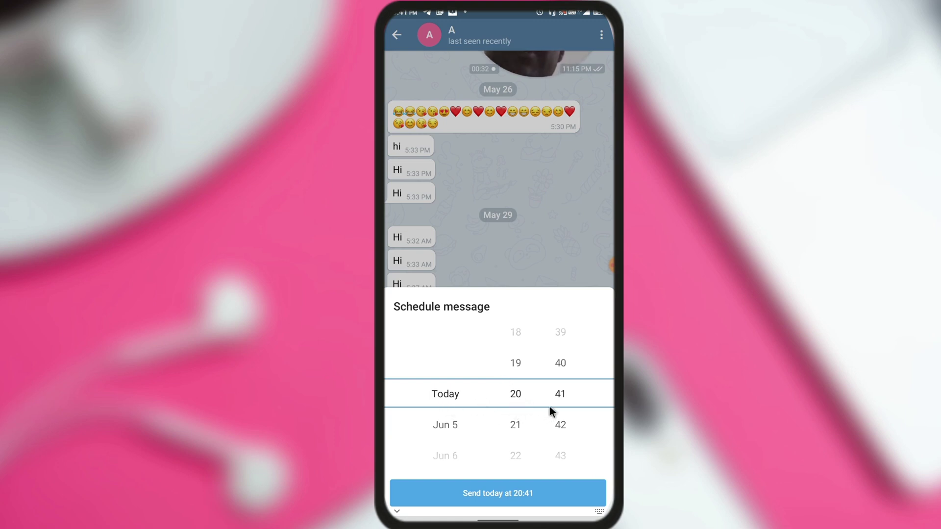
left_click_drag(560, 396, 563, 363)
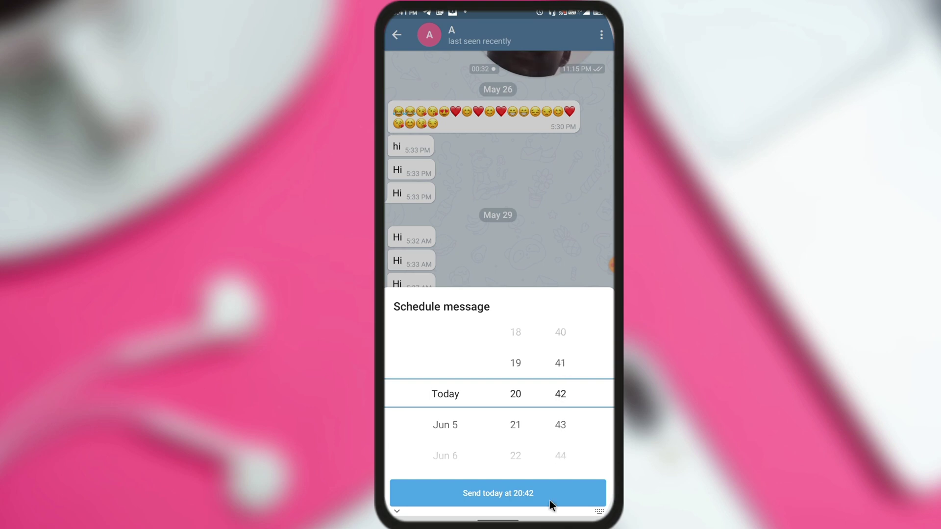
left_click(520, 496)
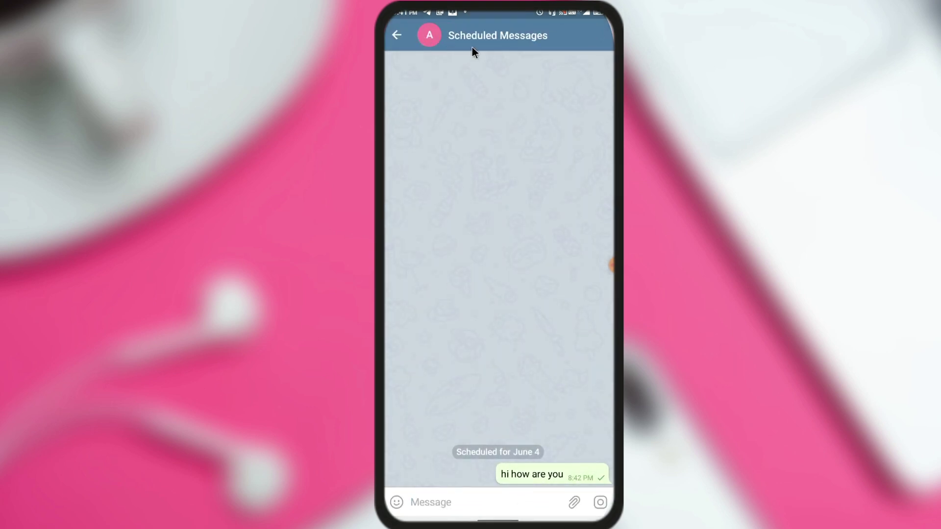
Back out of A's Scheduled Messages and chat to the main chat list
left_click(396, 35)
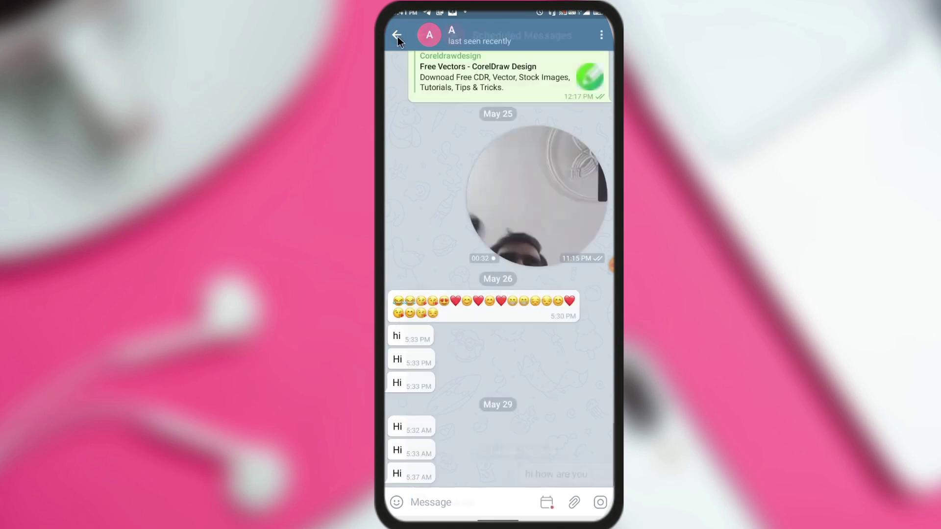
left_click(396, 35)
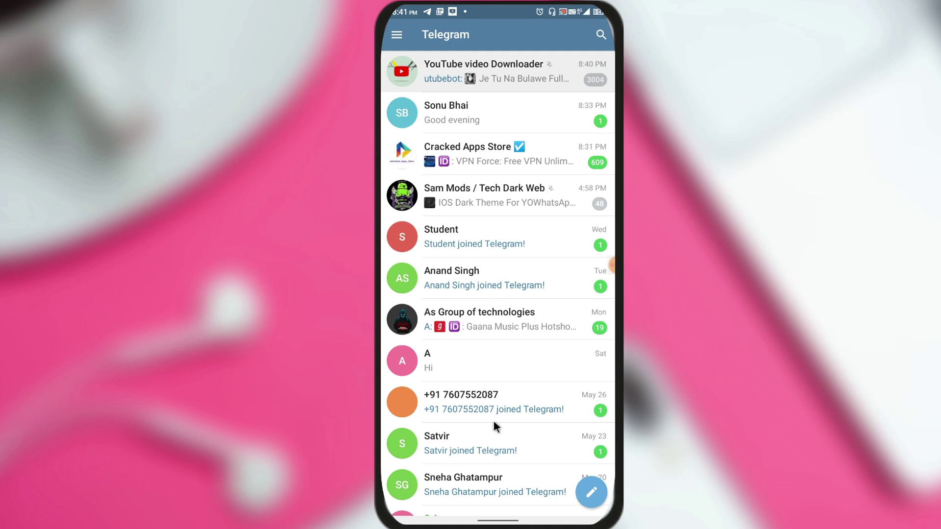
Check the secret chat and As Group of technologies chat, then reopen A's conversation
scroll(449, 339, "down", 1)
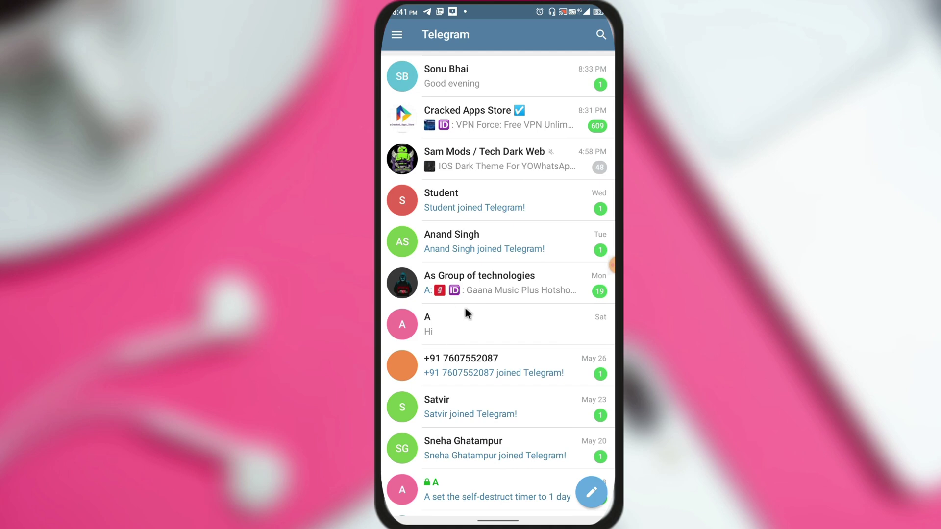
scroll(464, 307, "down", 1)
scroll(470, 331, "down", 1)
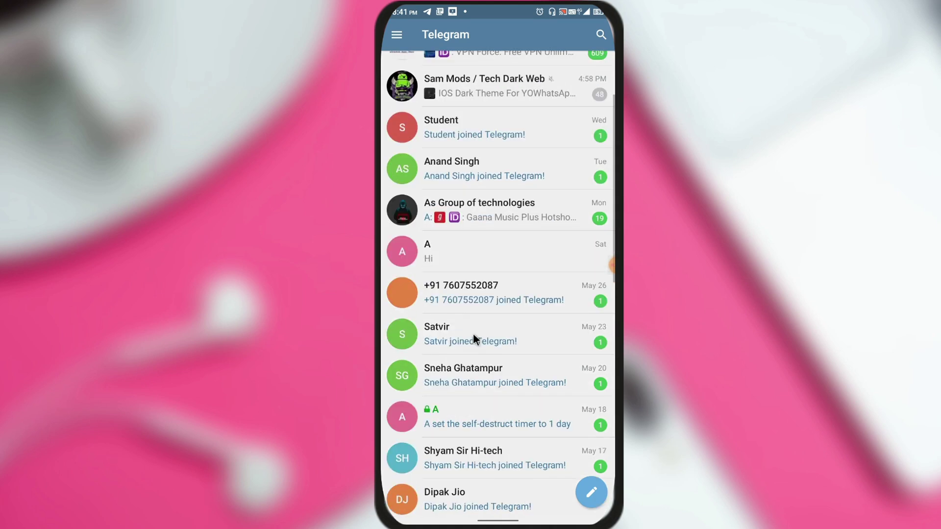
scroll(474, 334, "down", 1)
left_click(484, 384)
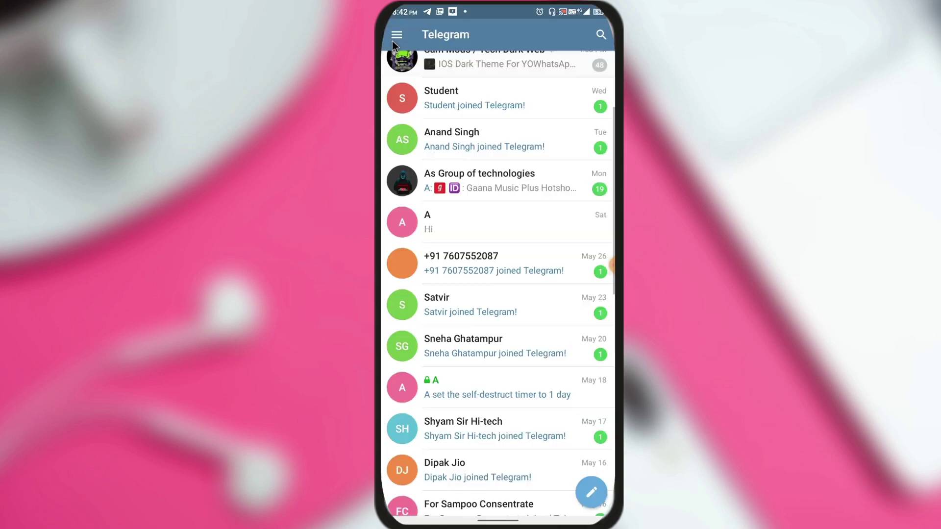
left_click(540, 275)
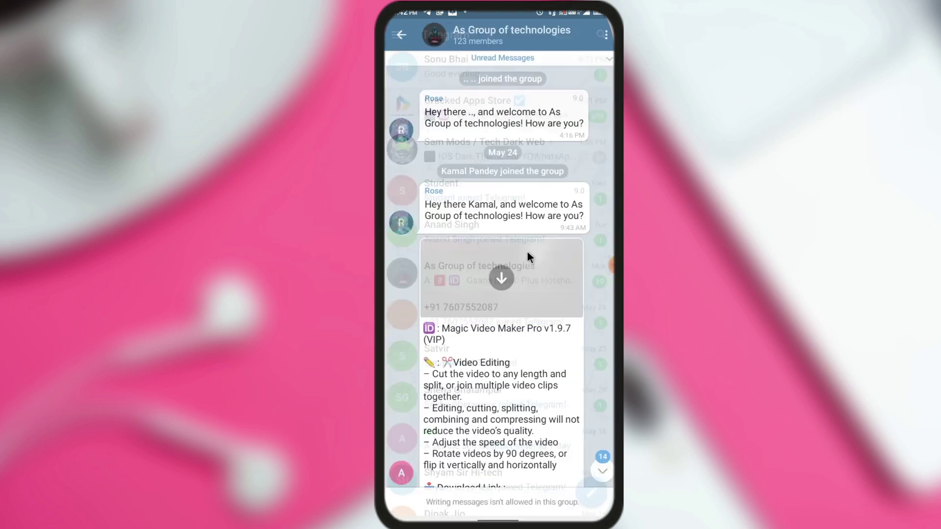
left_click(398, 41)
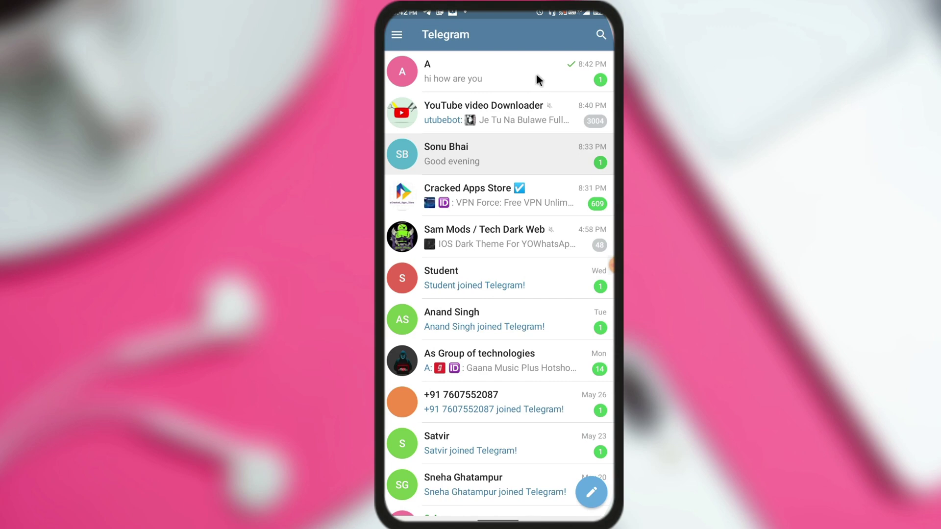
left_click(561, 79)
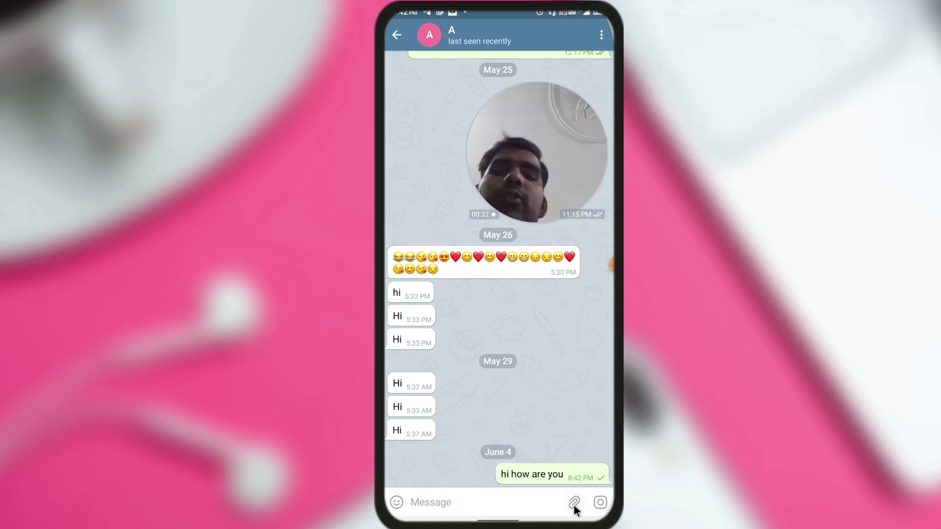
Record an 18-second hands-free voice message for A, keeping it as a draft
left_click(601, 505)
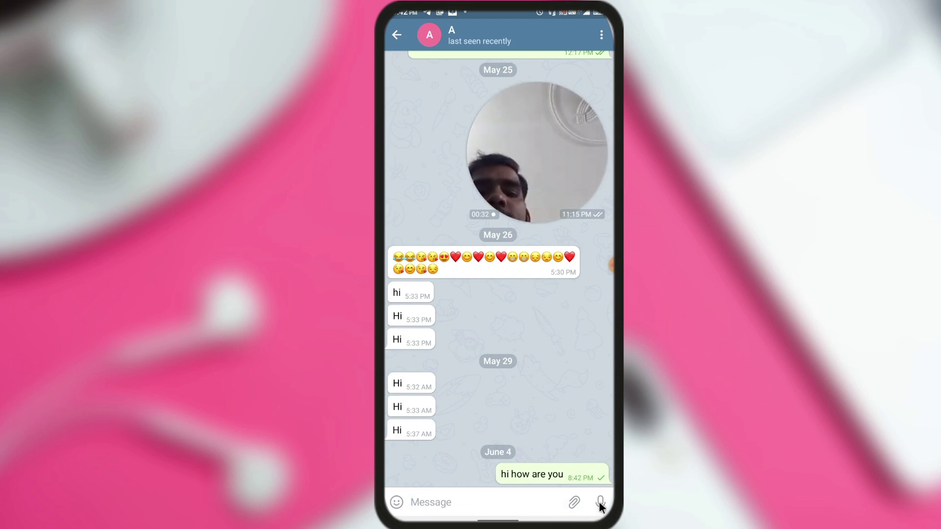
left_click_drag(601, 506, 604, 459)
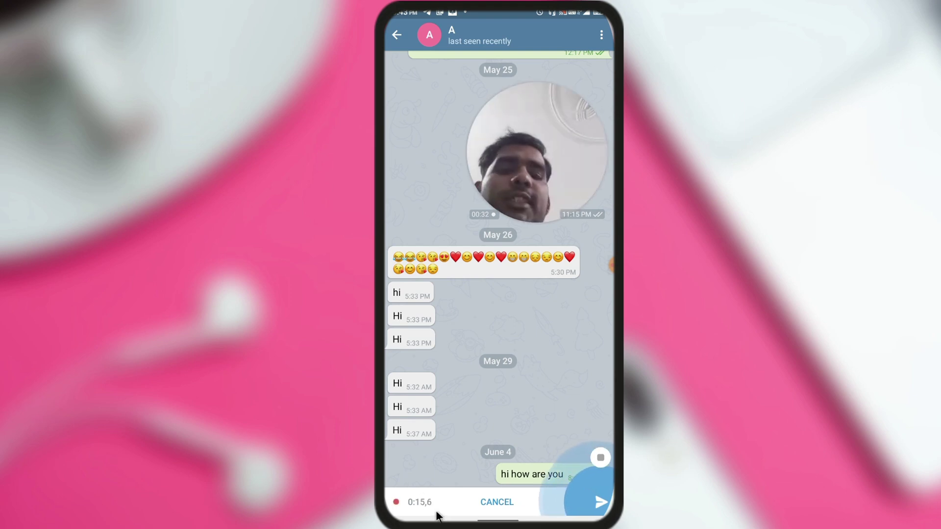
left_click(601, 458)
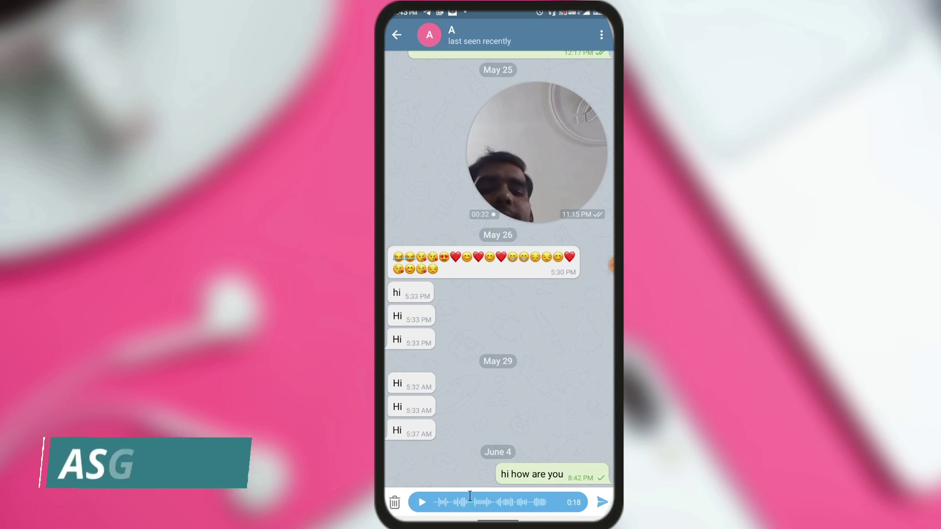
Schedule the 0:18 voice message for today at 20:44 and return to A's chat
left_click(602, 503)
left_click(558, 443)
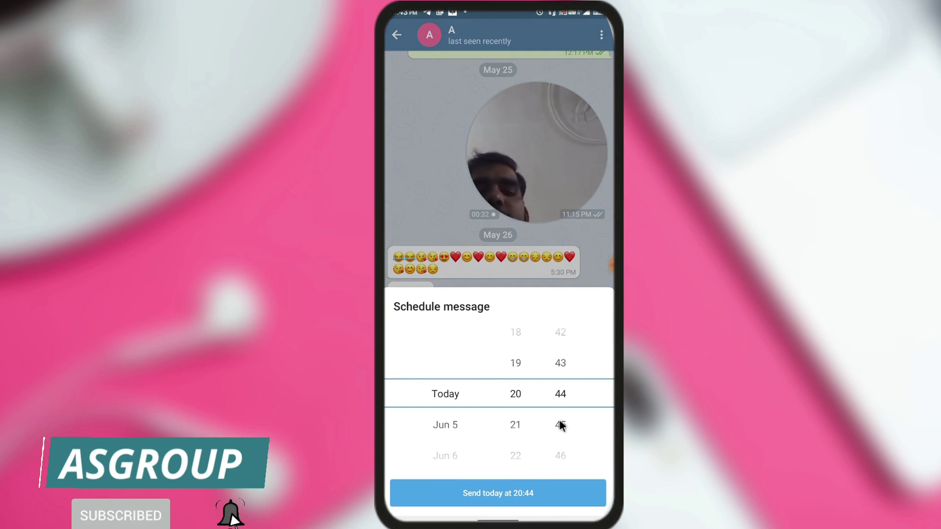
mouse_move(468, 420)
left_mouse_down()
mouse_move(469, 381)
mouse_move(478, 423)
left_mouse_up()
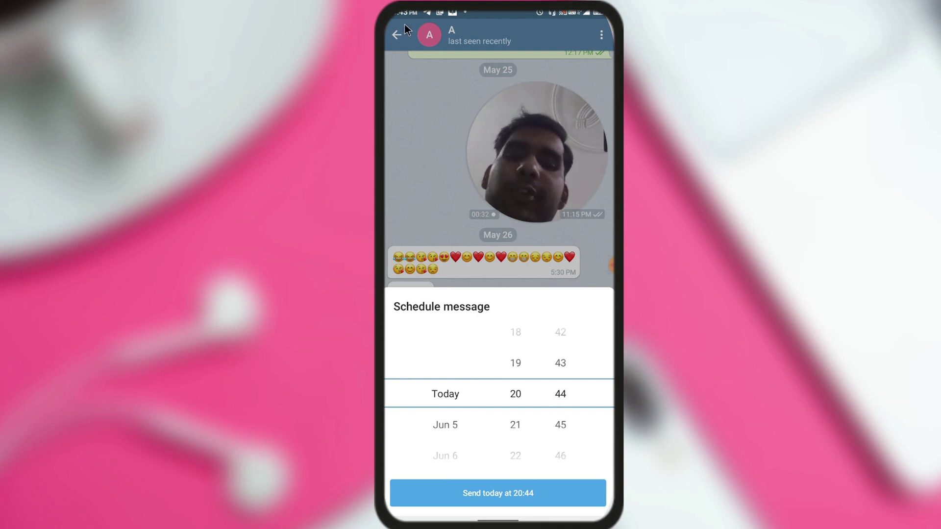
left_click(514, 495)
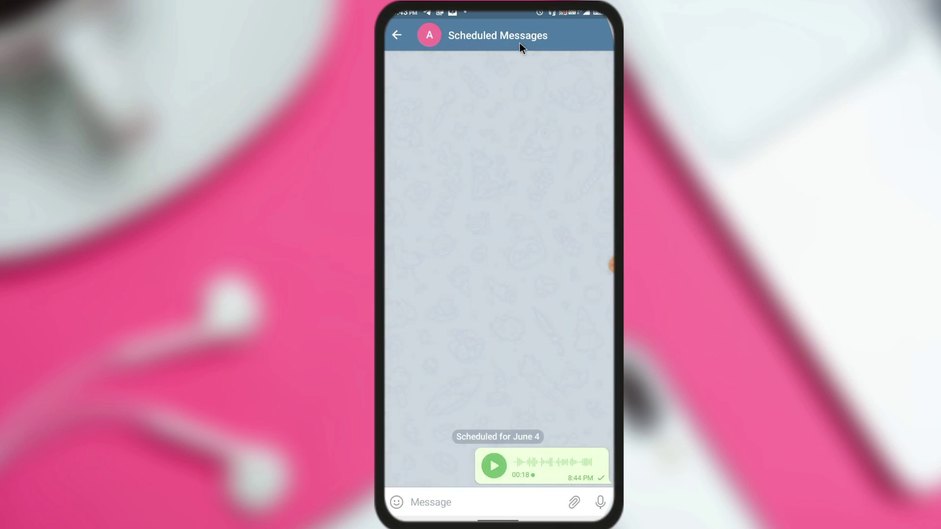
left_click(398, 34)
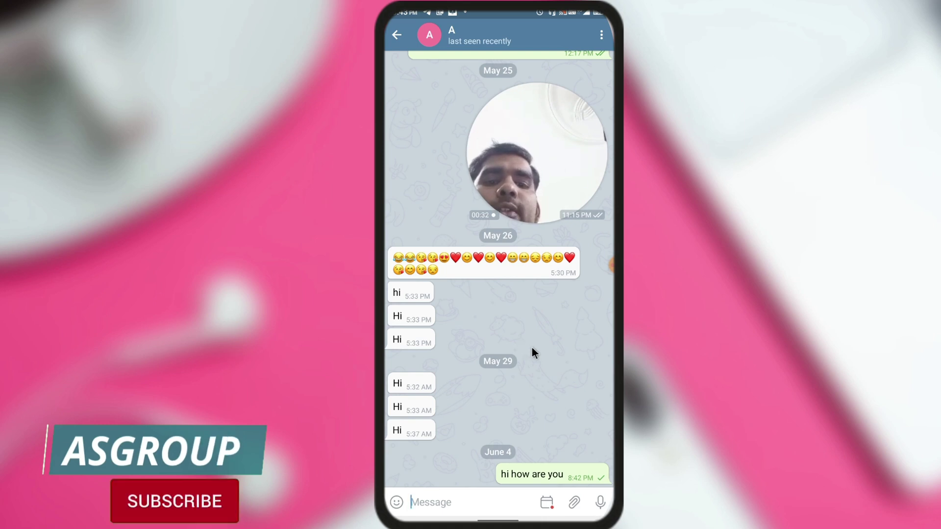
Record a locked round video message for A and bring up its scheduling options
left_click(600, 503)
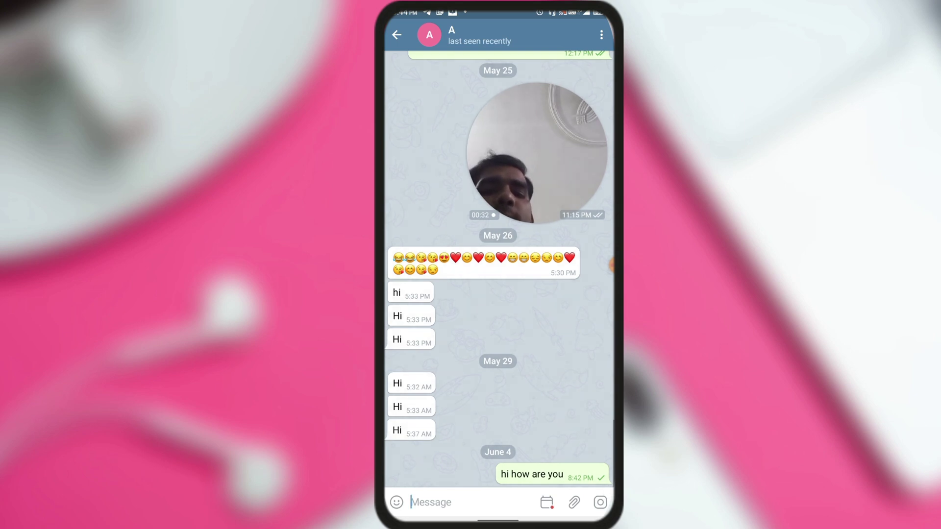
left_click(601, 501)
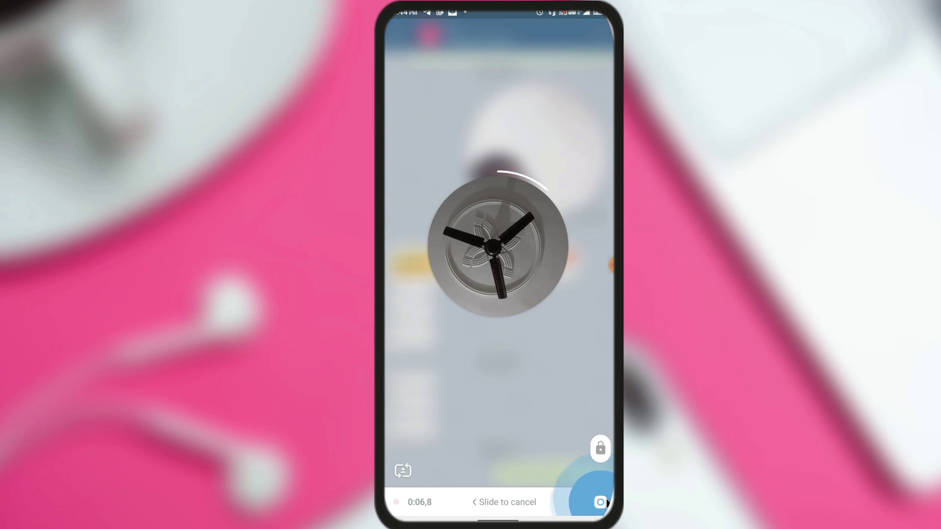
left_click_drag(607, 502, 613, 442)
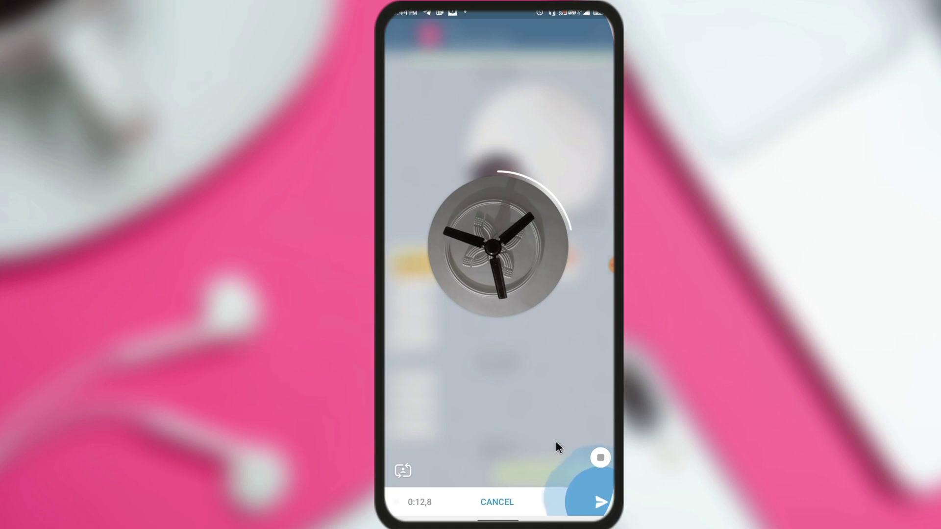
left_click(601, 458)
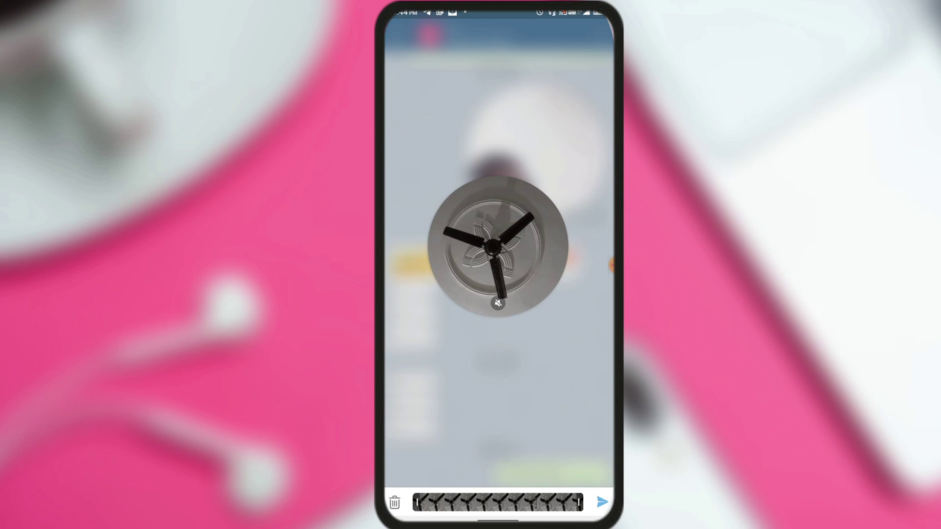
left_click(603, 502)
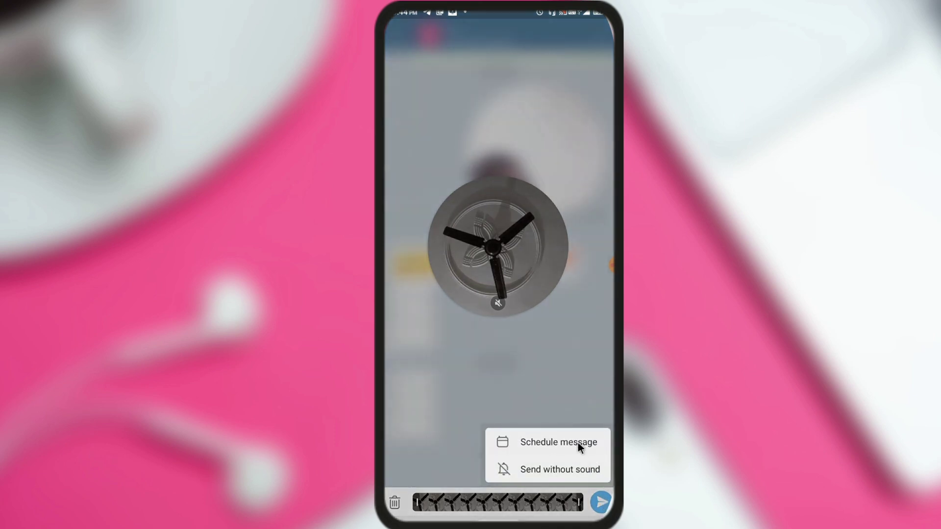